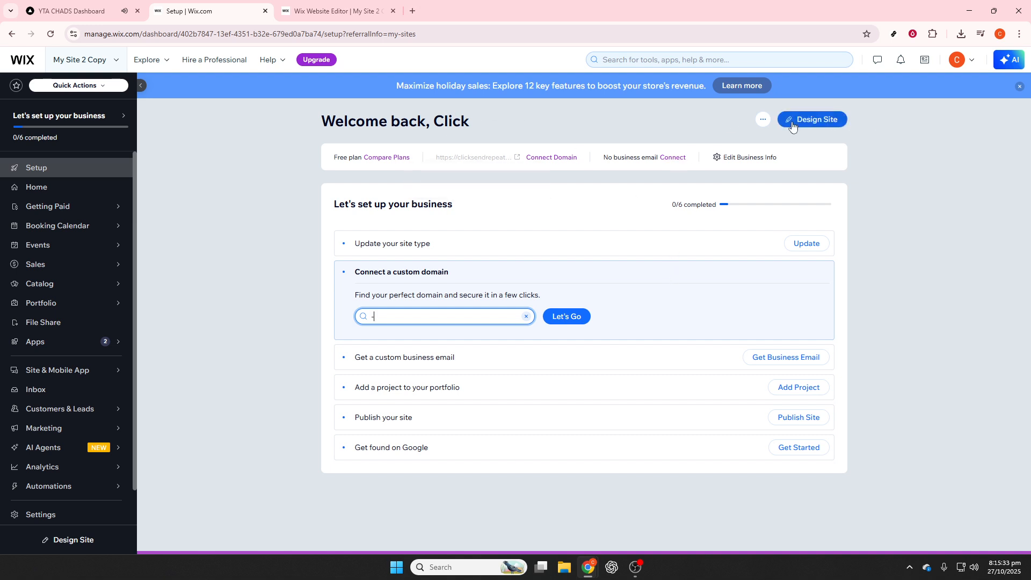
Switch to the website editor and look over the home page's header and What We Do section
click(371, 6)
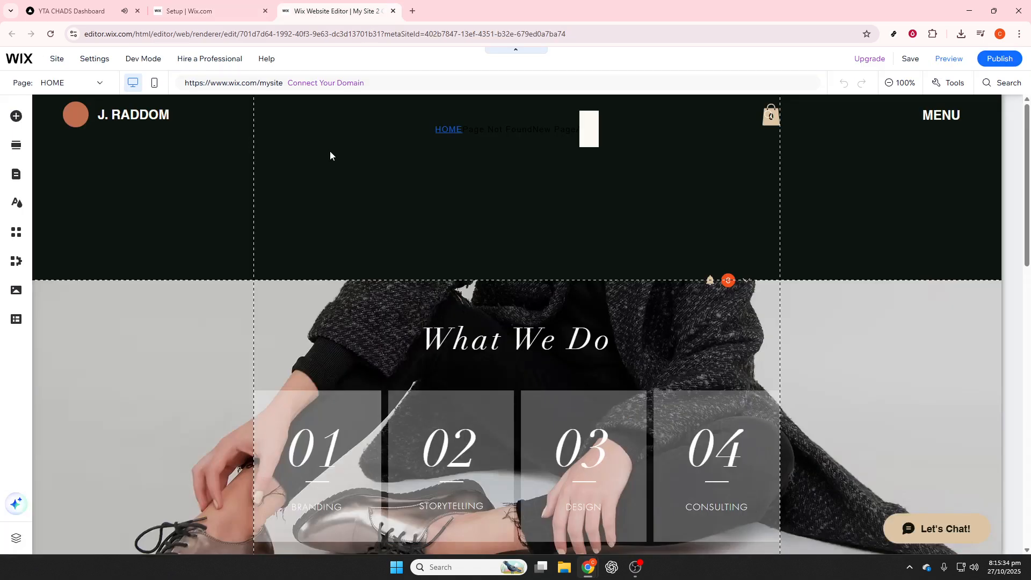
scroll(294, 372, down, 2)
scroll(294, 376, down, 4)
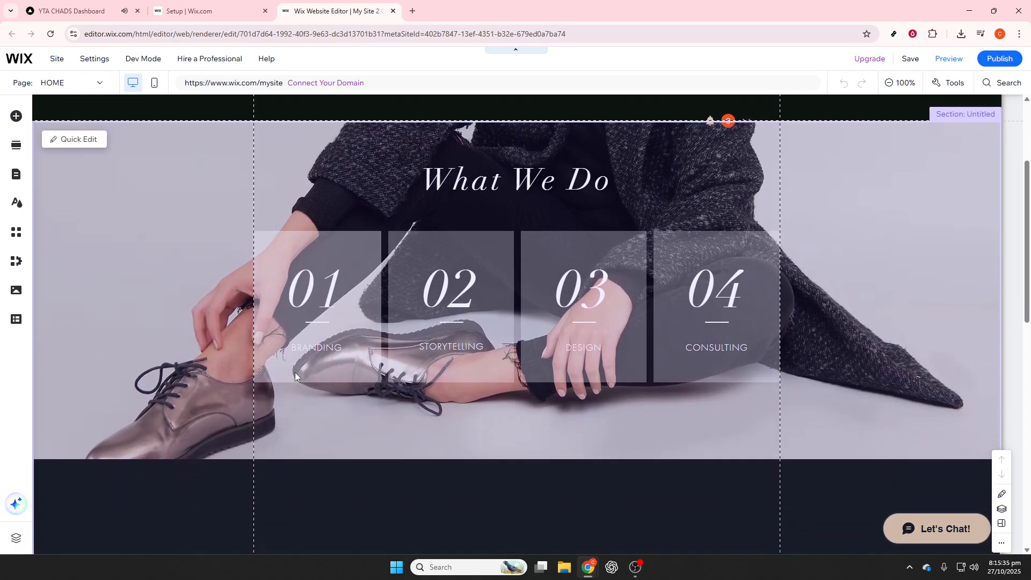
scroll(295, 372, up, 4)
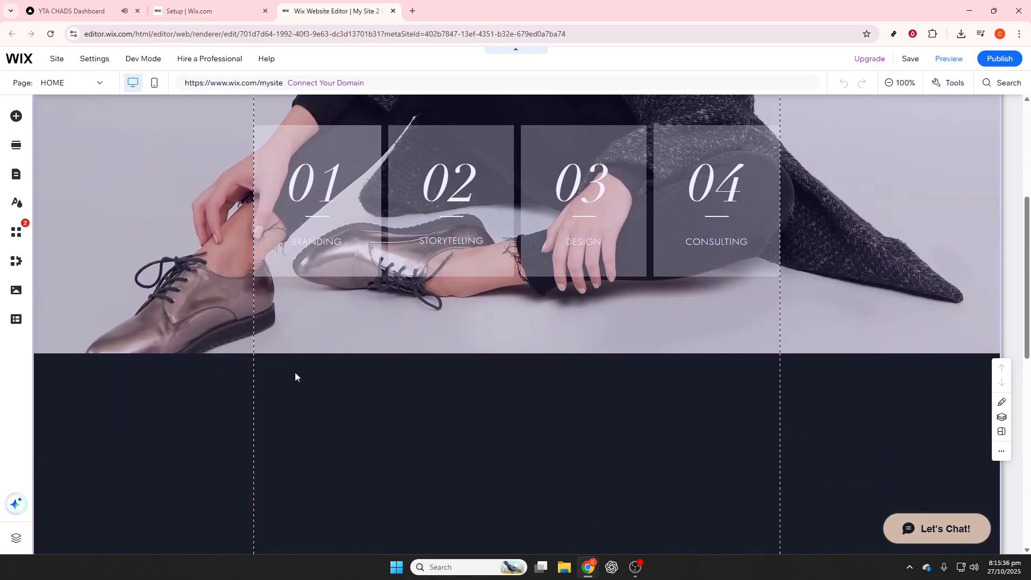
scroll(296, 375, up, 1)
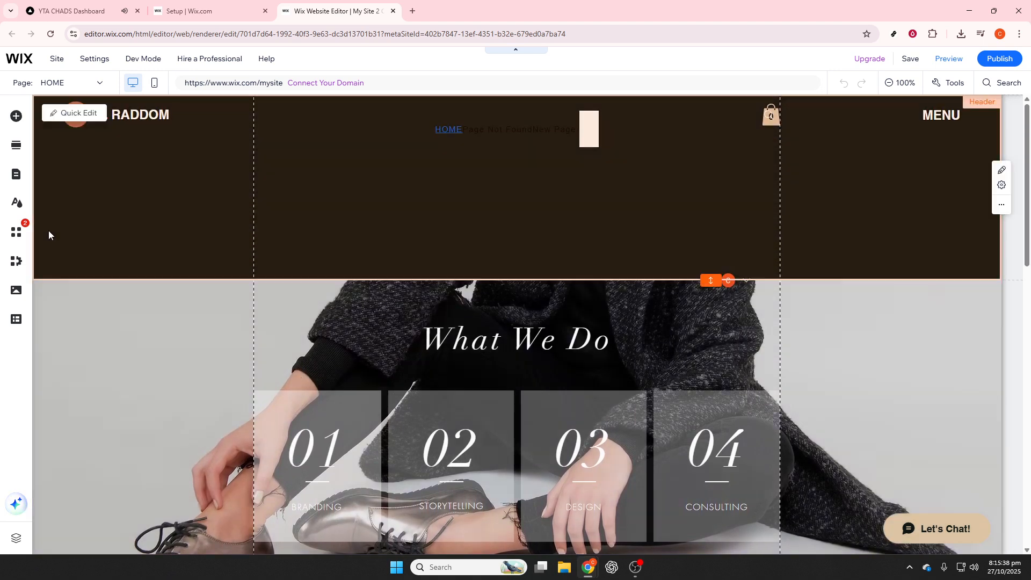
View the list of site pages, close it, and look over the home page again
click(24, 184)
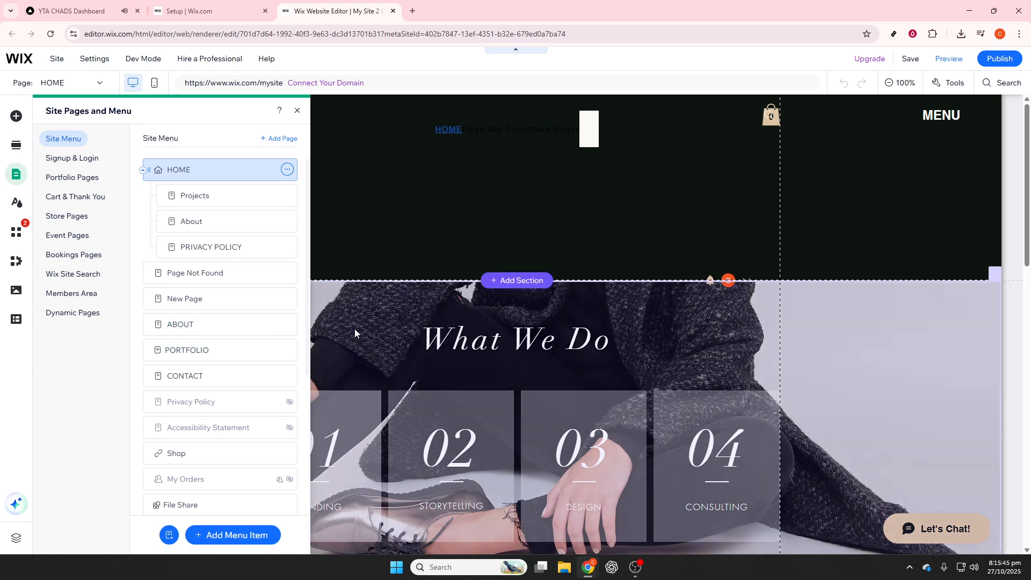
click(366, 234)
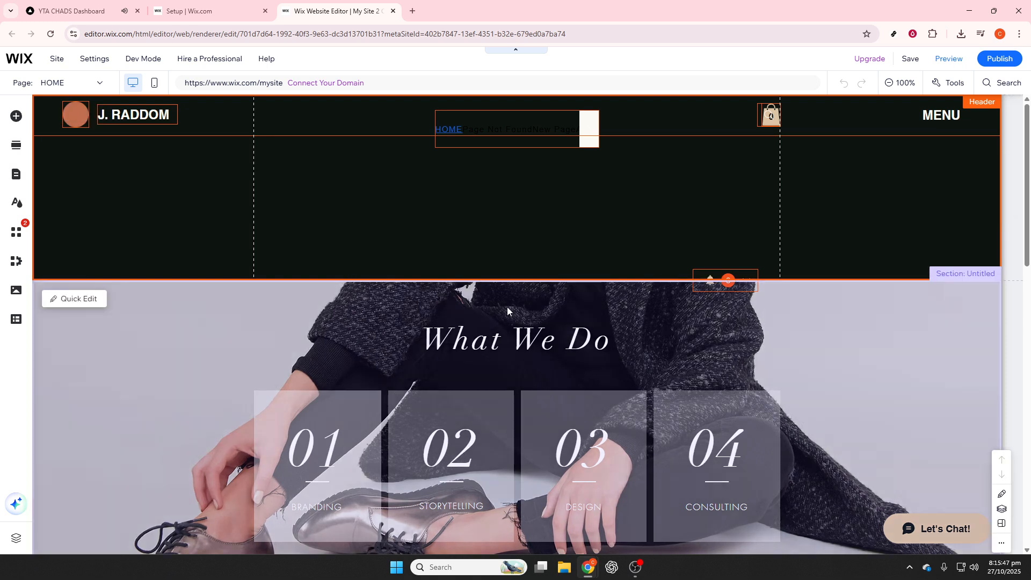
scroll(433, 354, down, 1)
scroll(435, 356, down, 4)
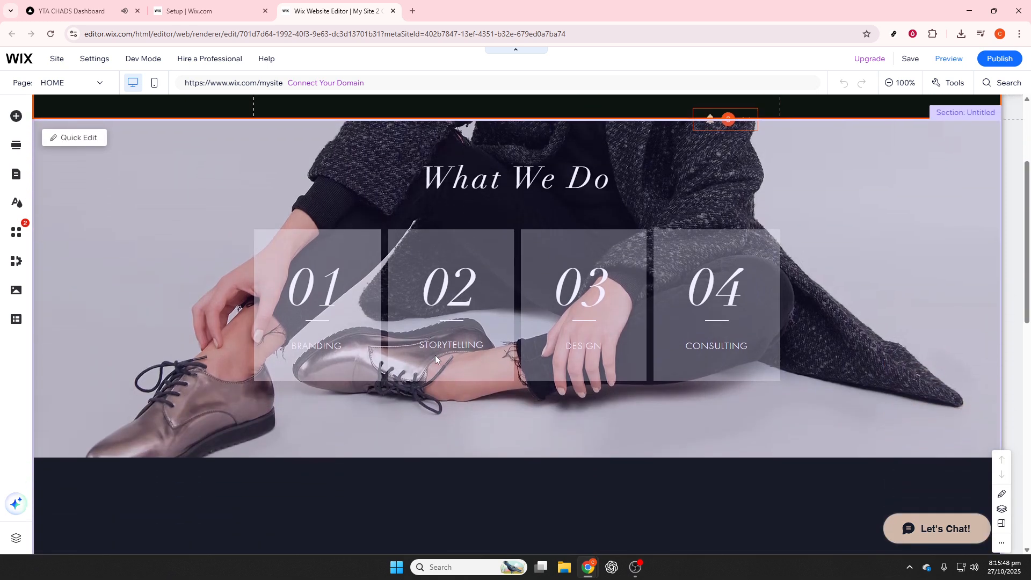
scroll(435, 359, up, 3)
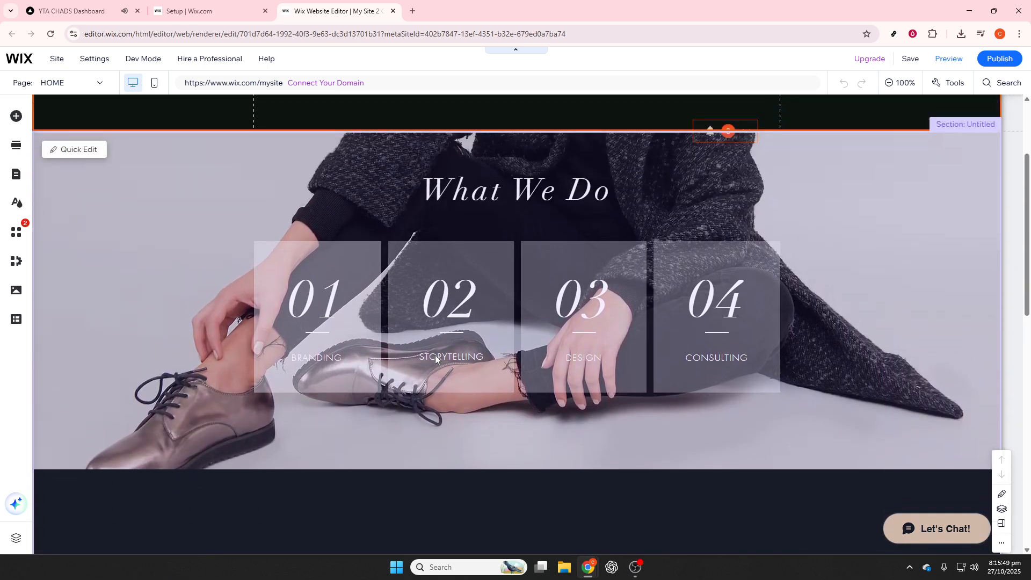
scroll(435, 359, up, 2)
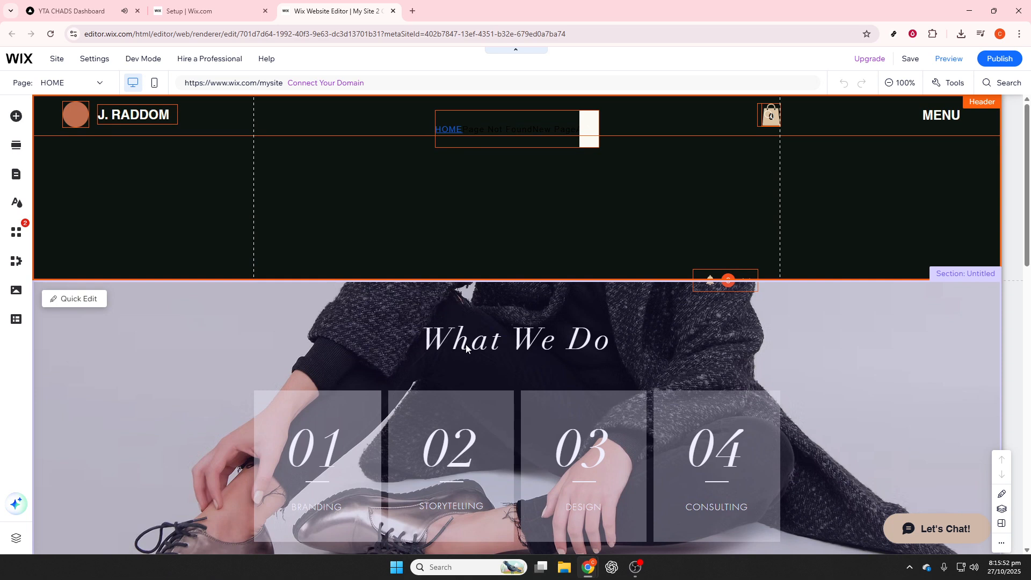
scroll(451, 347, down, 2)
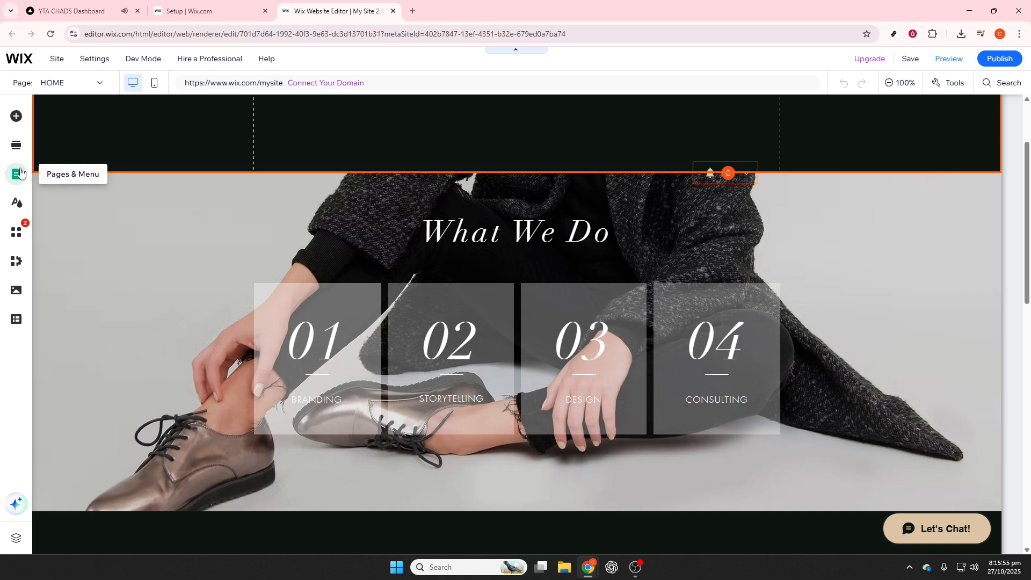
Open the store's Category Page and examine its banner, filters and product grid
click(18, 173)
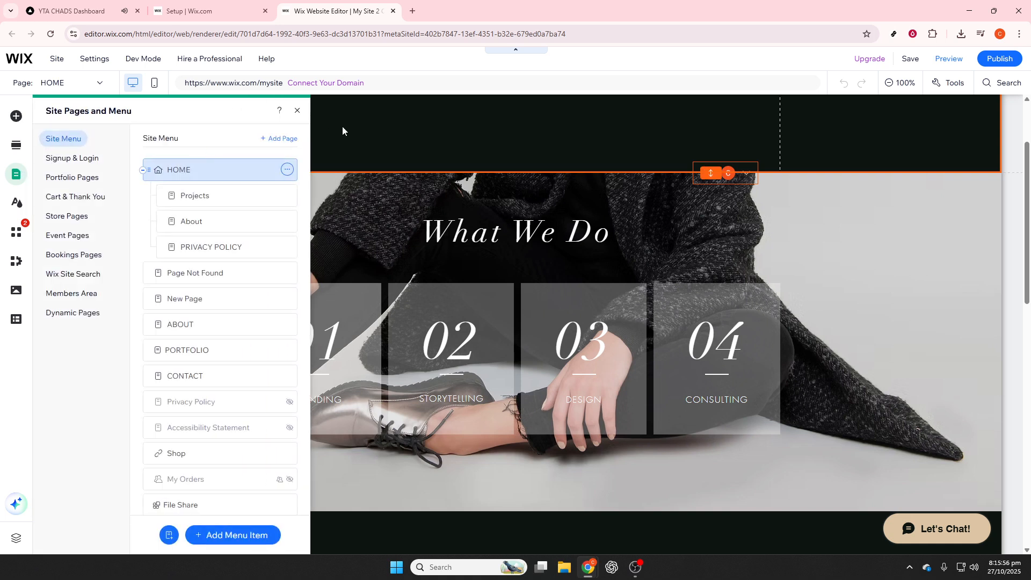
click(82, 217)
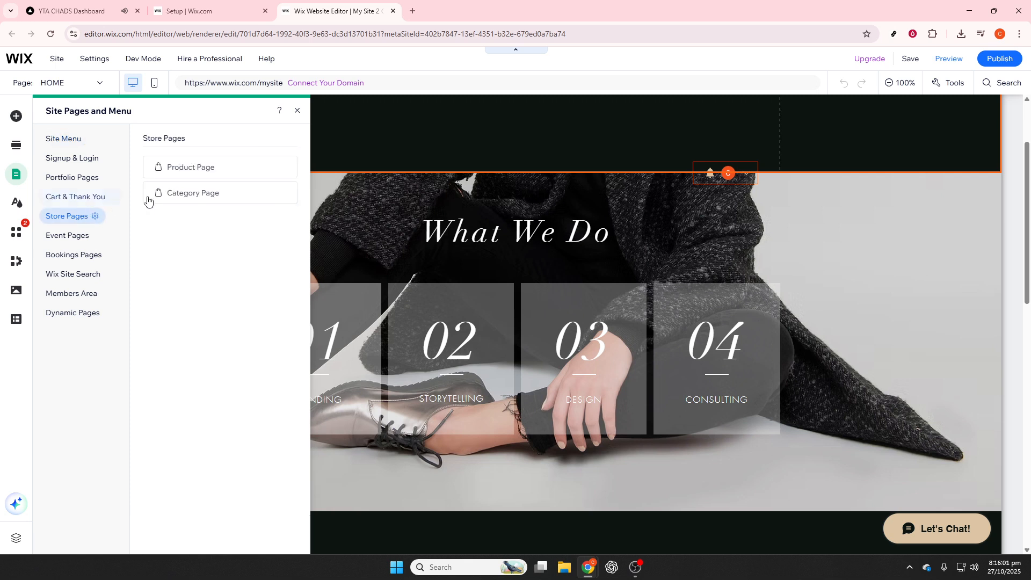
click(228, 197)
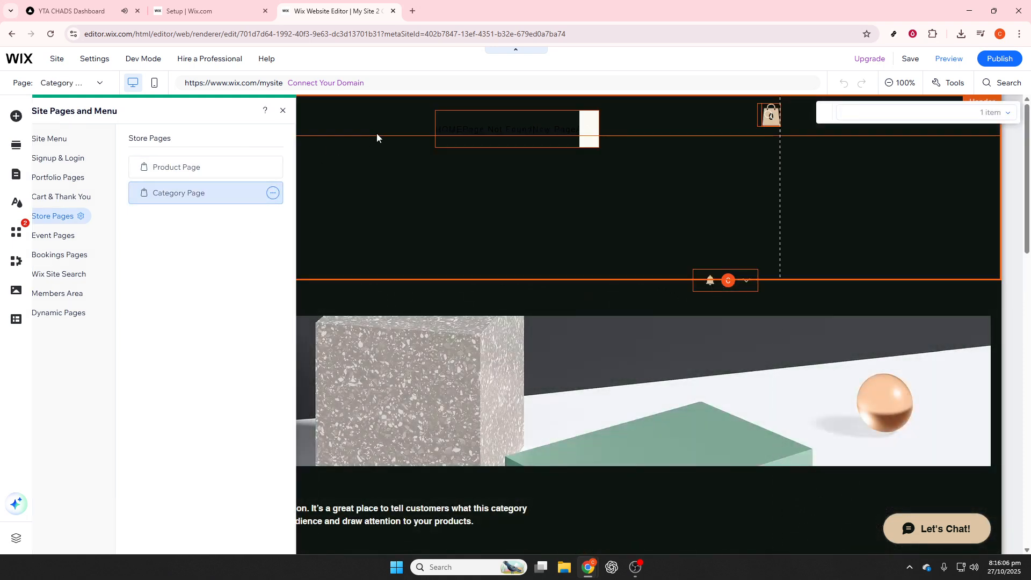
scroll(418, 276, down, 3)
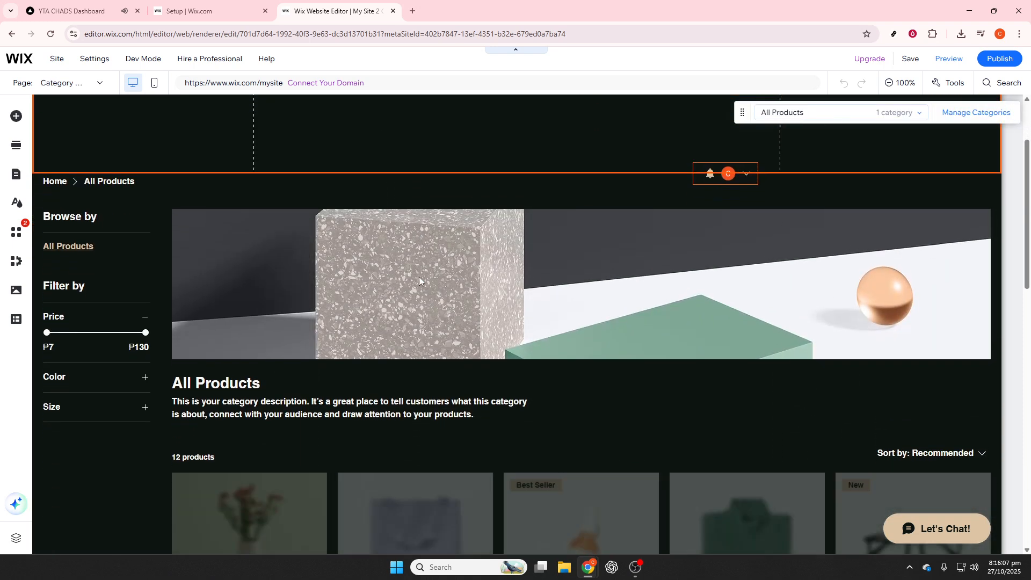
scroll(420, 280, down, 2)
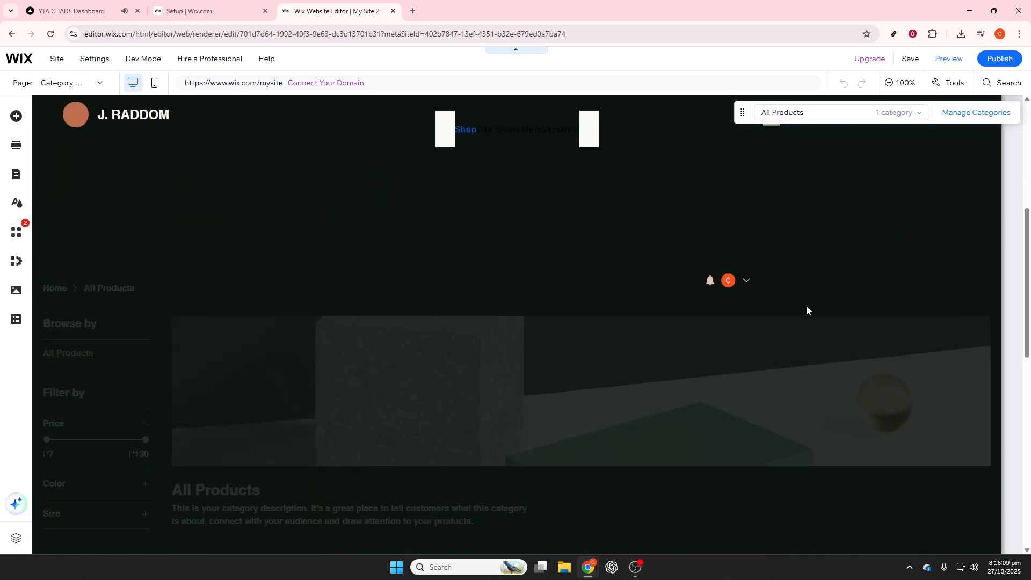
scroll(806, 305, down, 1)
scroll(807, 305, down, 5)
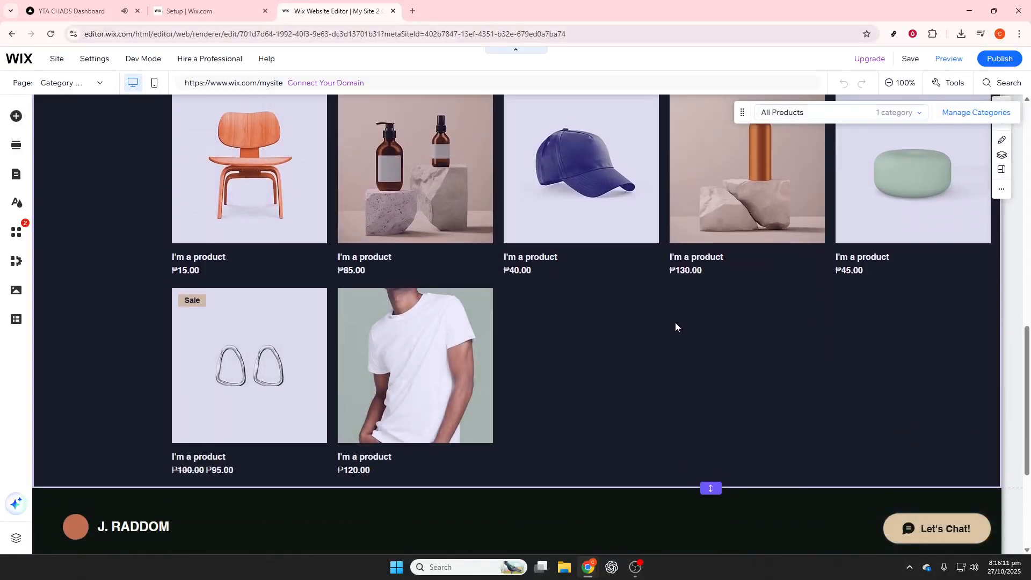
scroll(675, 322, up, 4)
scroll(675, 322, up, 8)
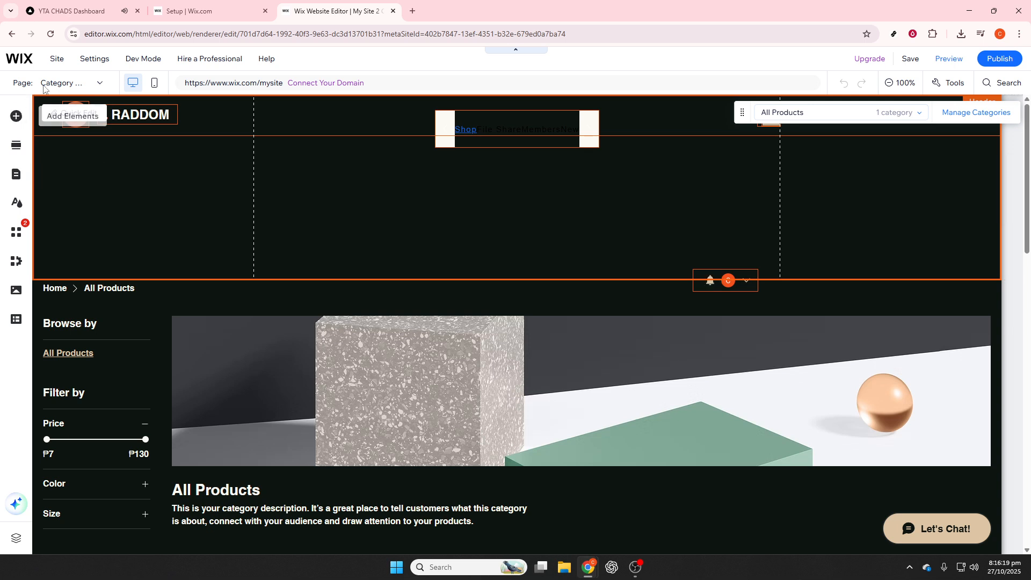
Open the site dashboard in a separate tab, and return to the Category Page in the editor
click(22, 61)
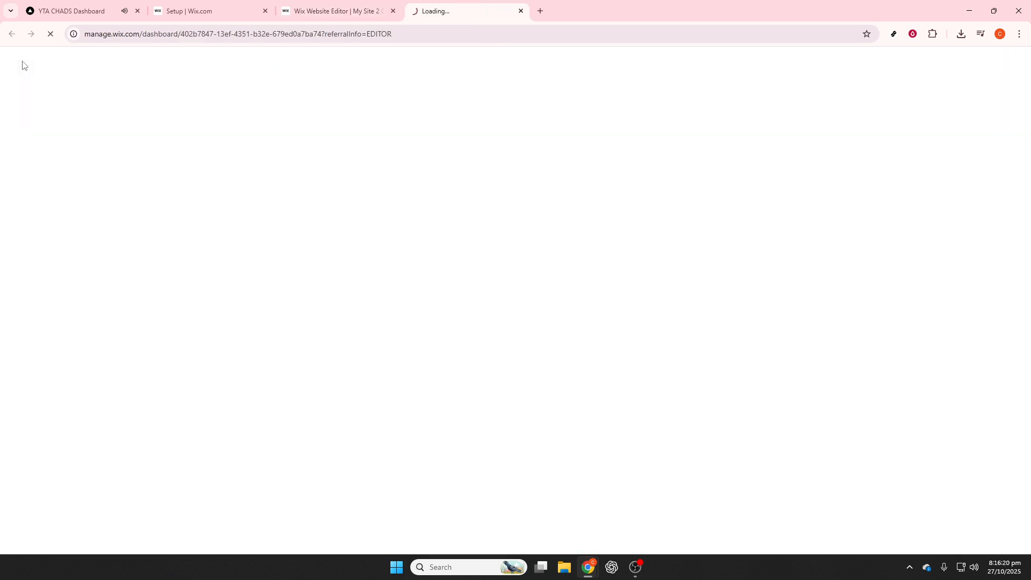
click(327, 4)
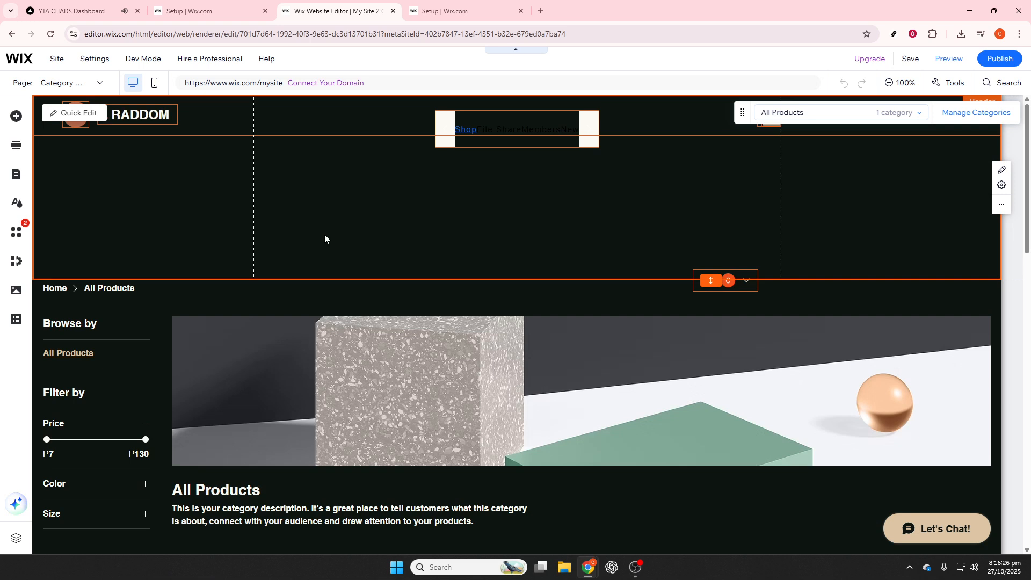
scroll(324, 234, down, 2)
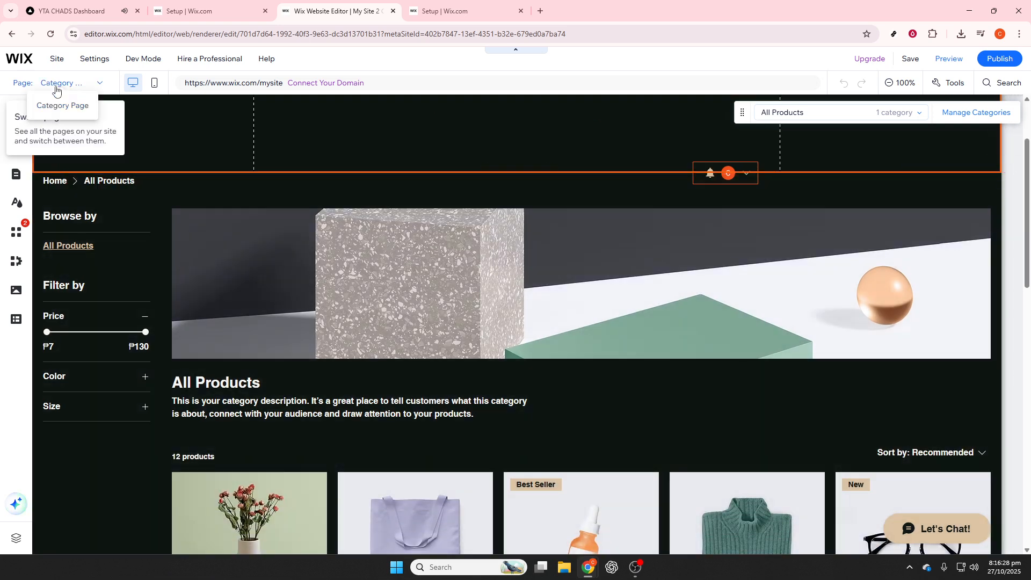
Switch the editor back to the HOME page and look over its What We Do section
click(56, 86)
click(62, 117)
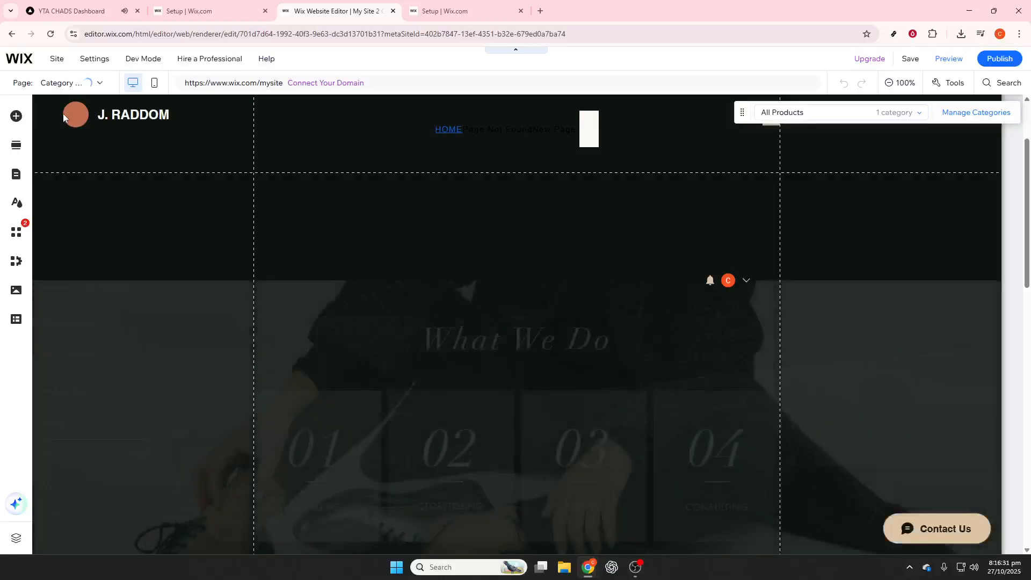
scroll(335, 291, down, 3)
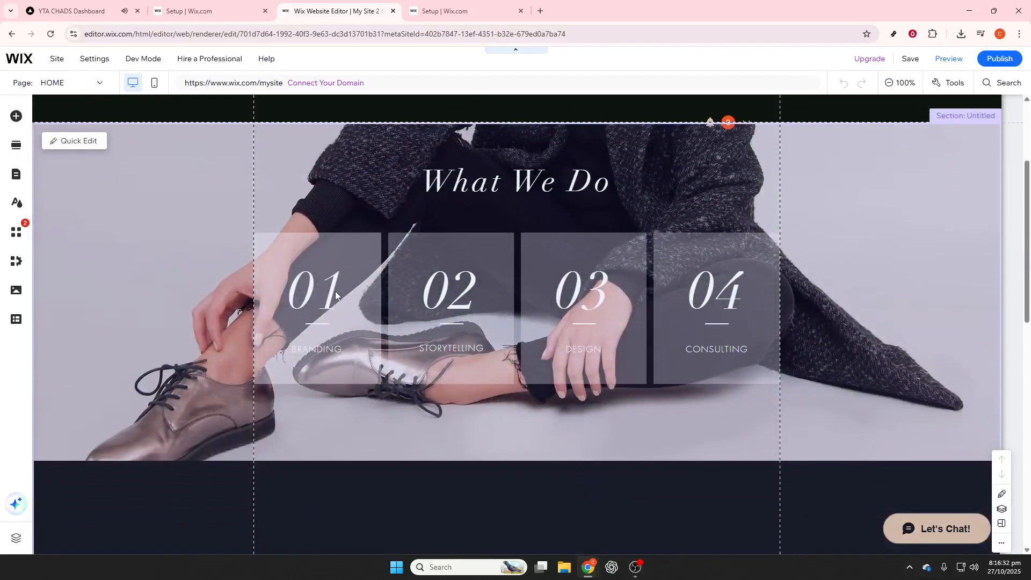
scroll(335, 291, up, 3)
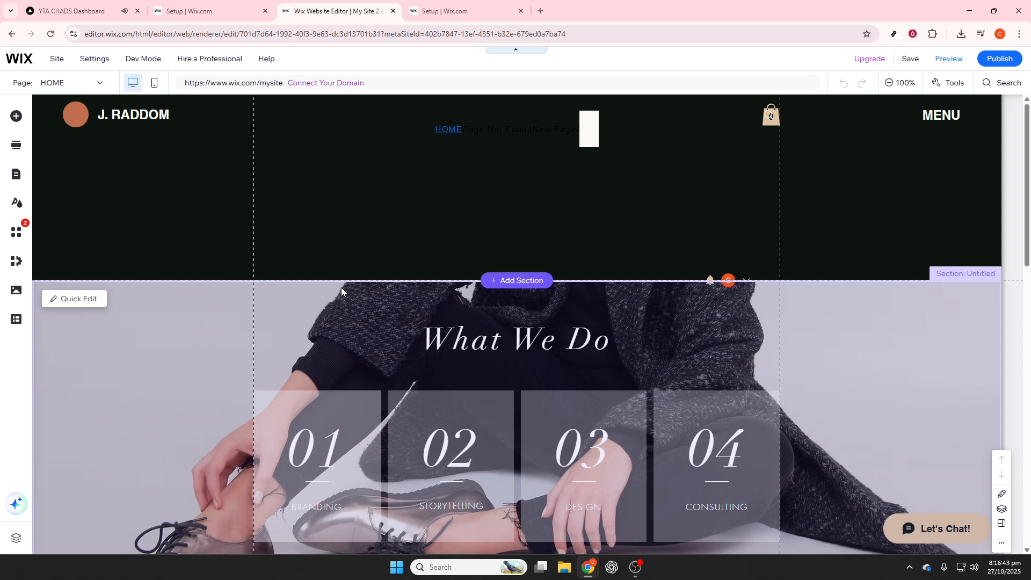
scroll(582, 319, down, 4)
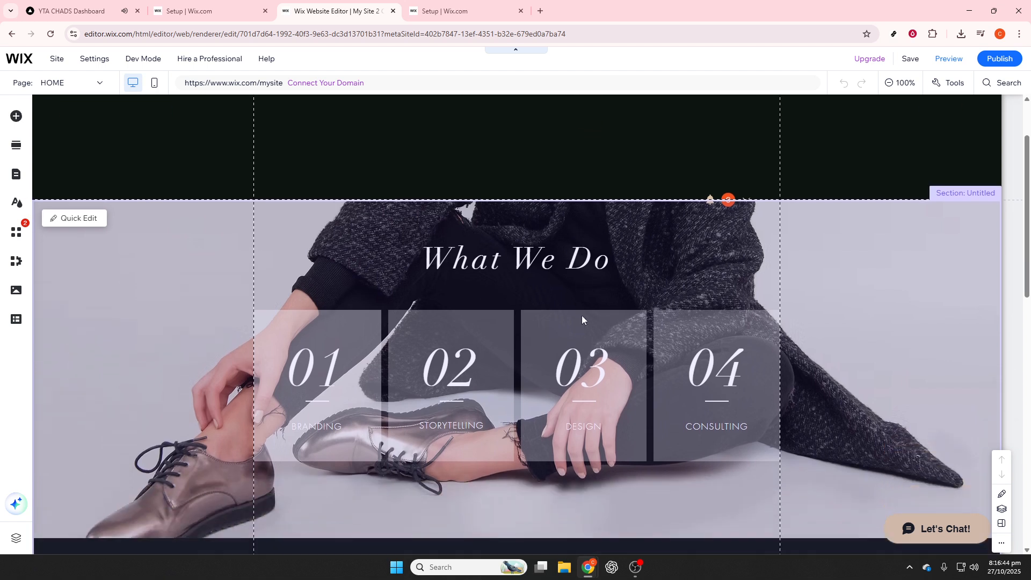
scroll(584, 317, down, 6)
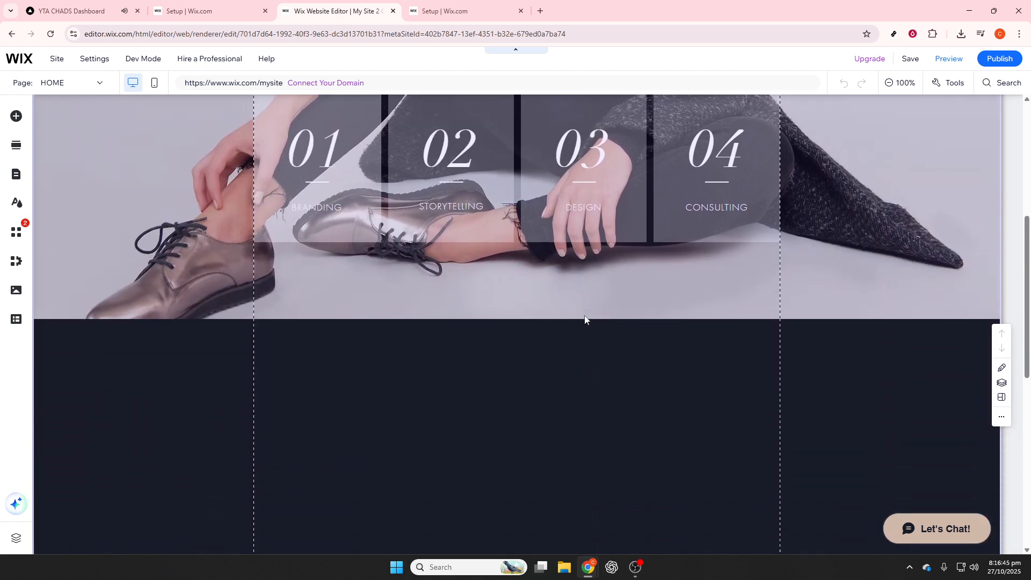
scroll(584, 319, up, 6)
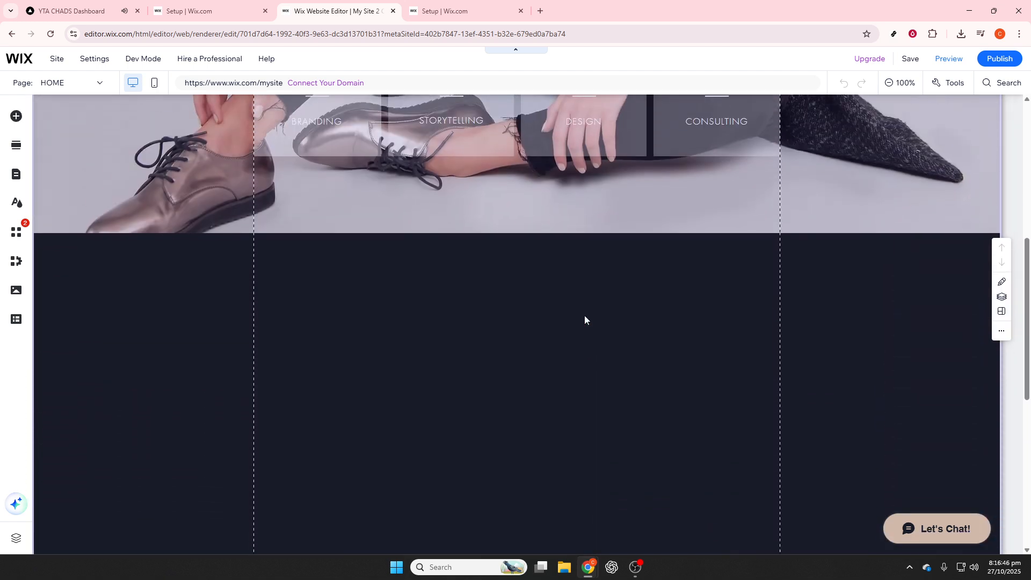
scroll(584, 315, up, 4)
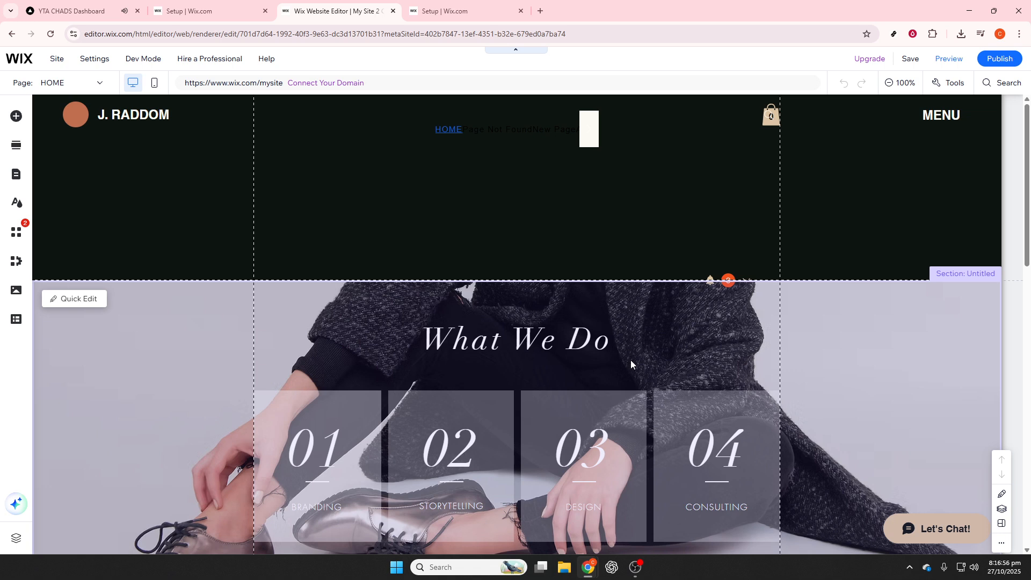
scroll(578, 353, down, 2)
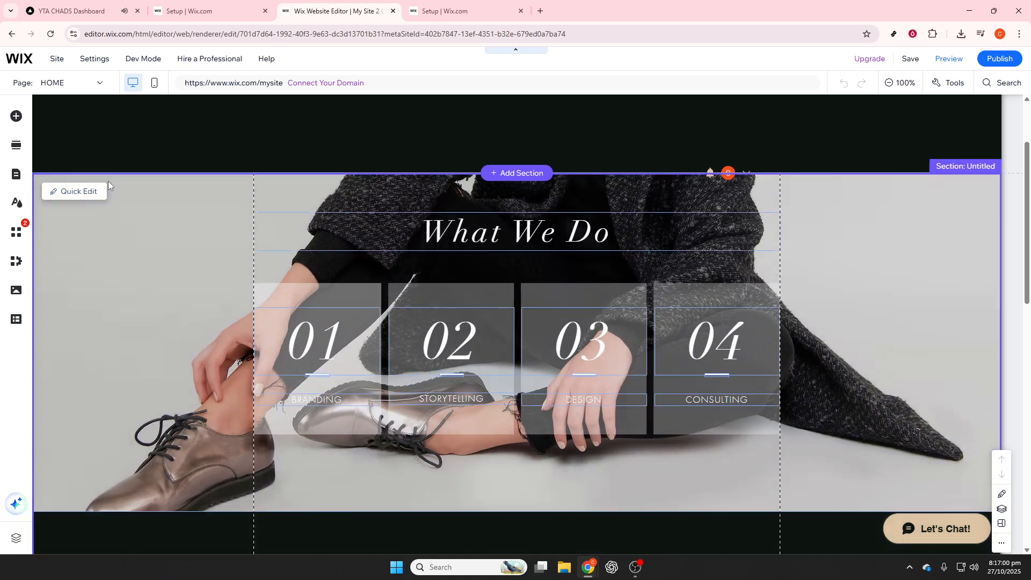
Open Quick Edit for the What We Do section and review its background, title and column content fields
click(100, 196)
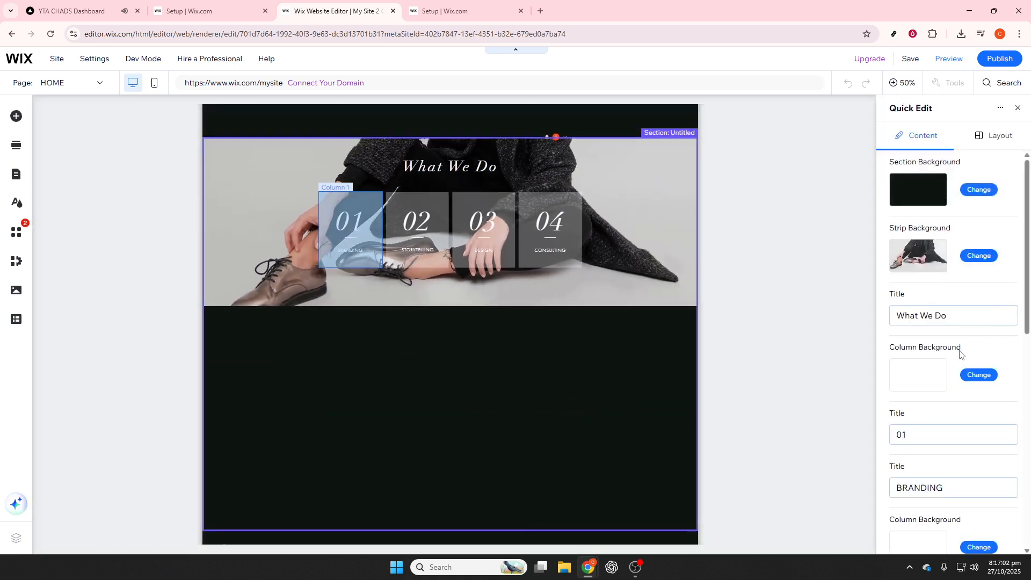
scroll(960, 357, down, 3)
scroll(965, 369, down, 2)
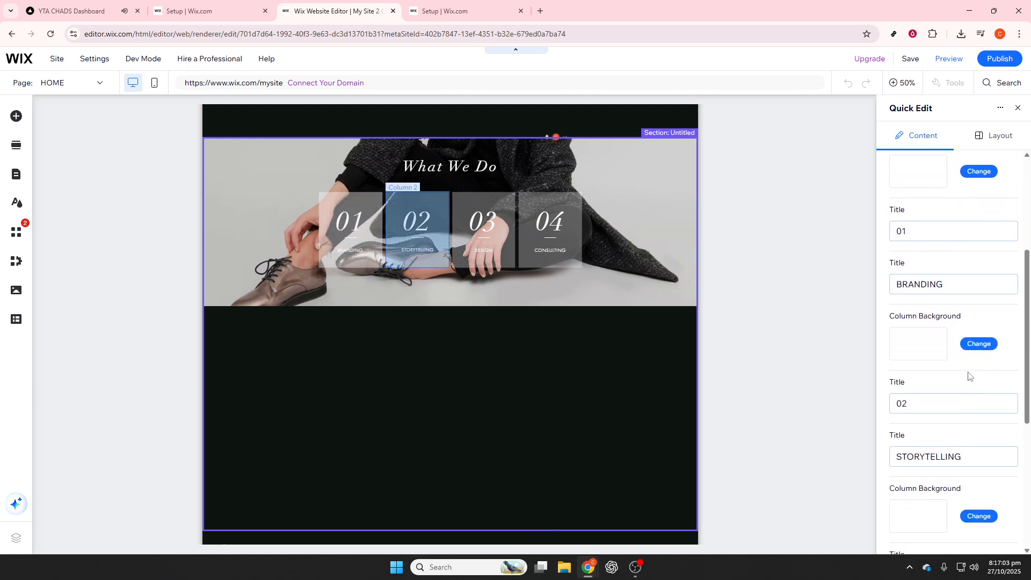
scroll(967, 373, up, 2)
scroll(969, 375, up, 1)
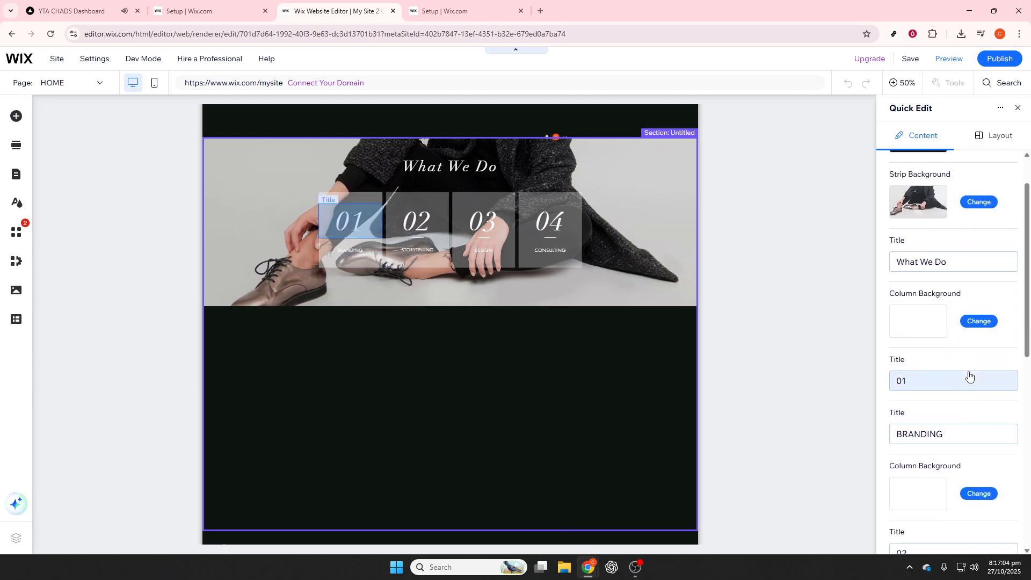
scroll(969, 375, down, 5)
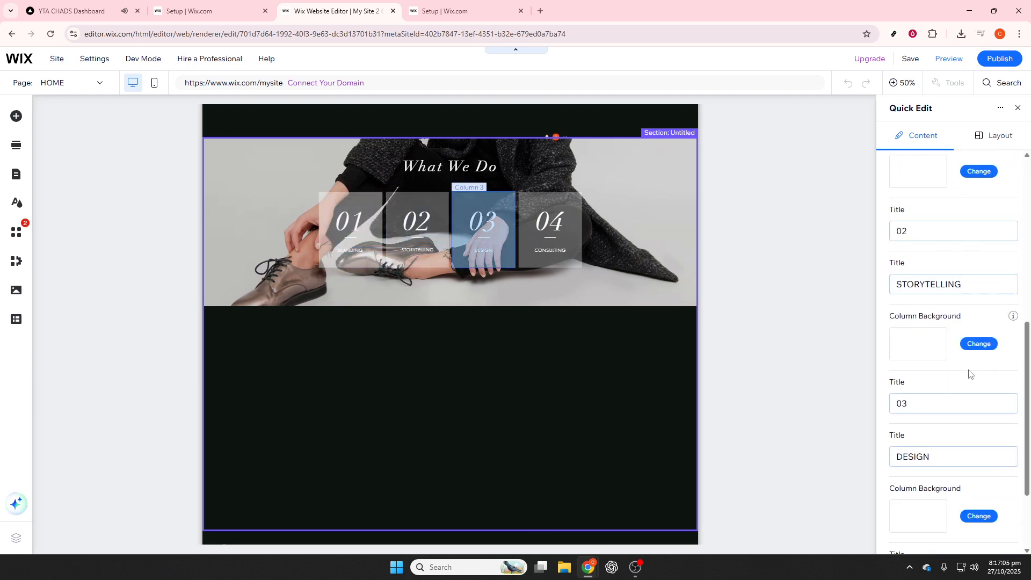